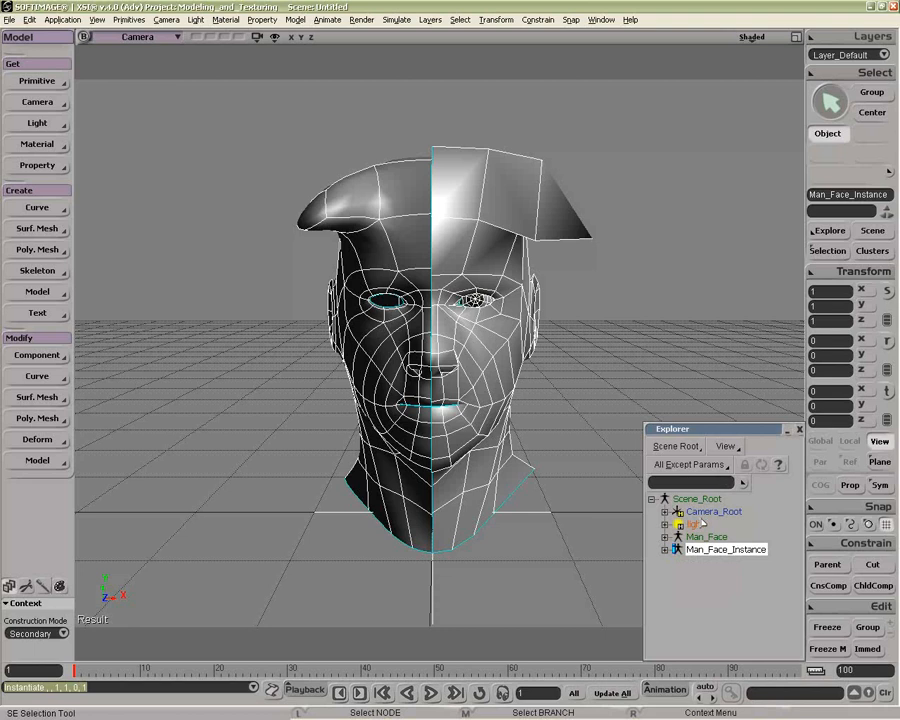
Move Man_Face_Instance along X to about -2.61 so it stands beside the original head.
key(v)
drag(455, 513, 175, 525)
key(a)
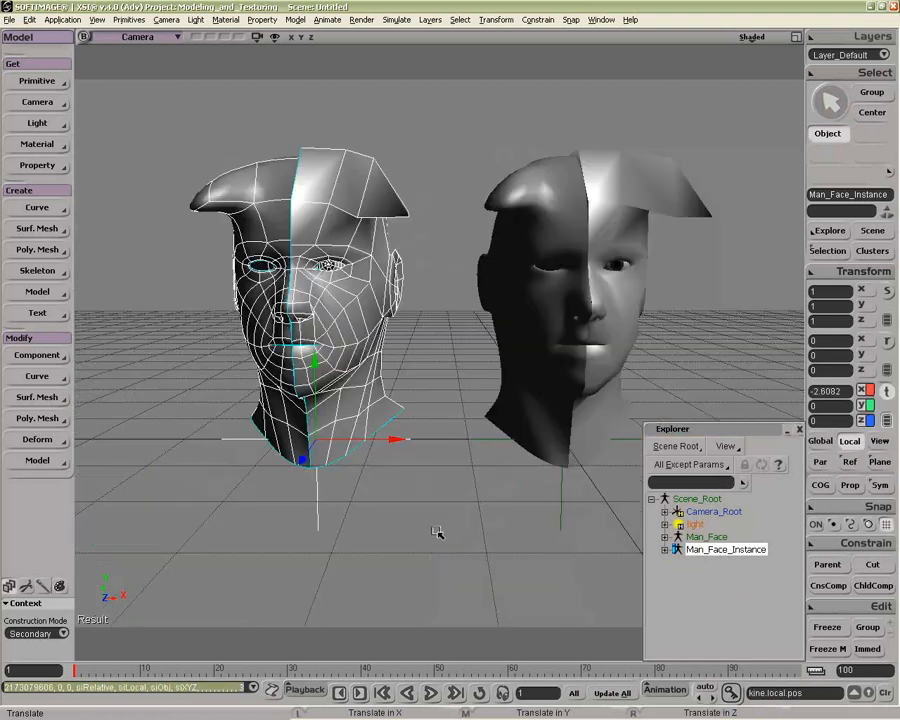
key(o)
drag(437, 526, 471, 520)
key(space)
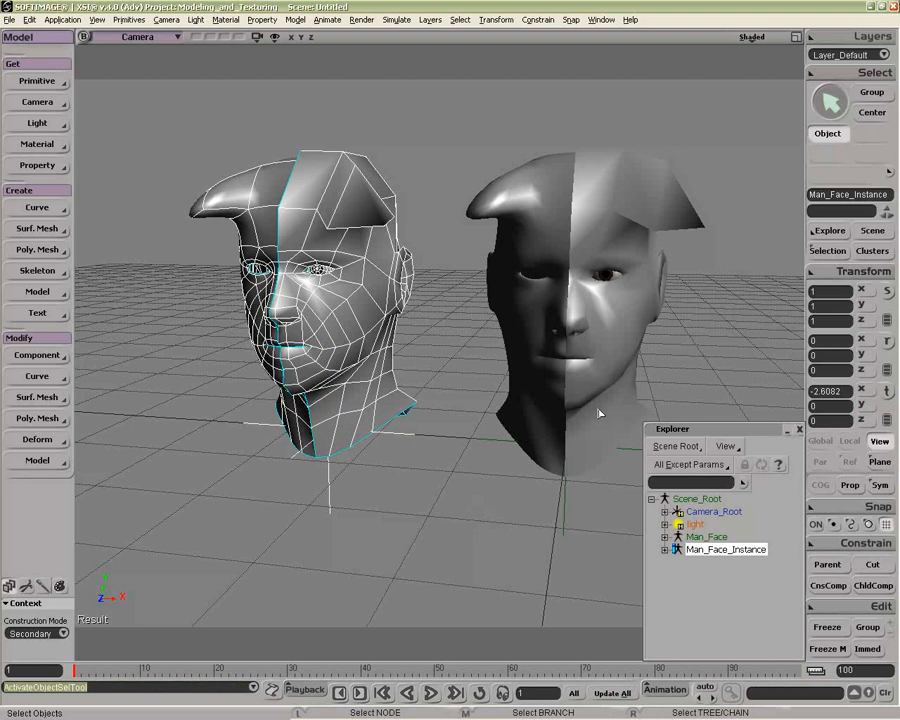
Select the whole original Man_Face model, and hide the instances in the Camera view and show them again.
click(600, 413)
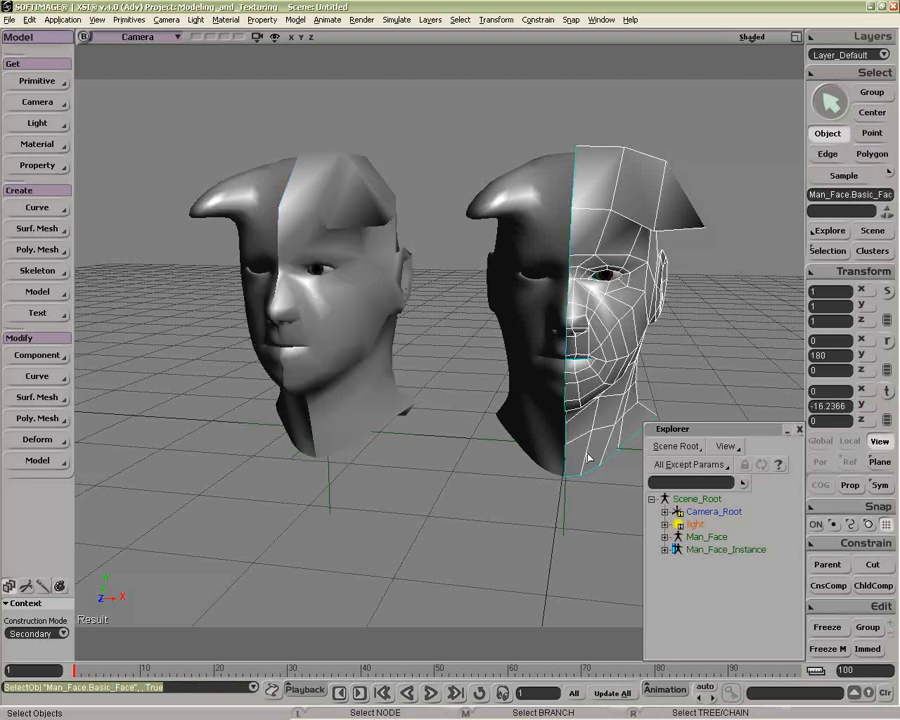
middle_click(705, 538)
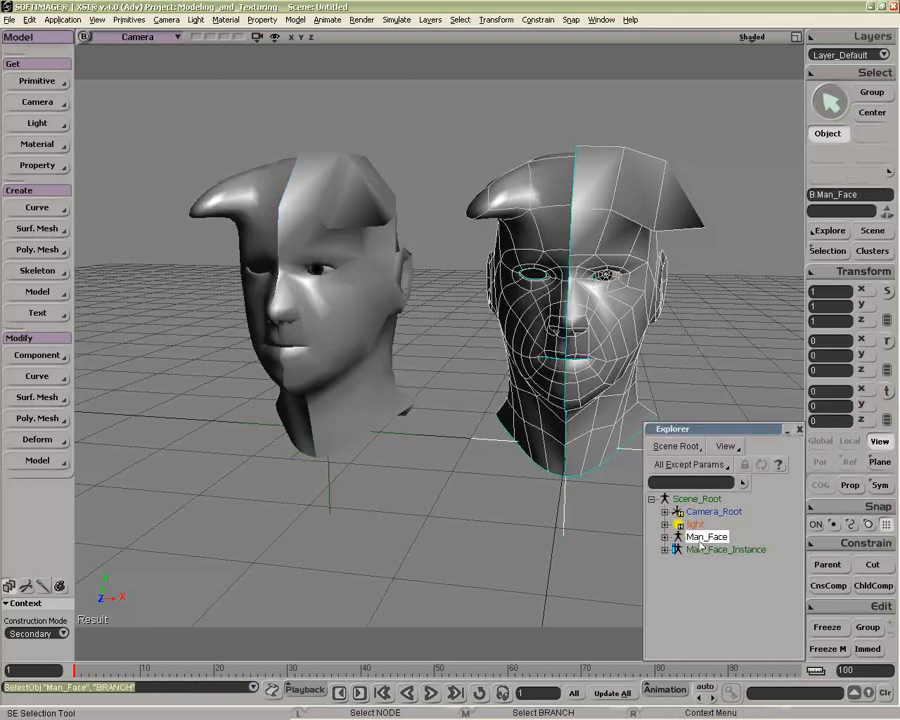
click(275, 38)
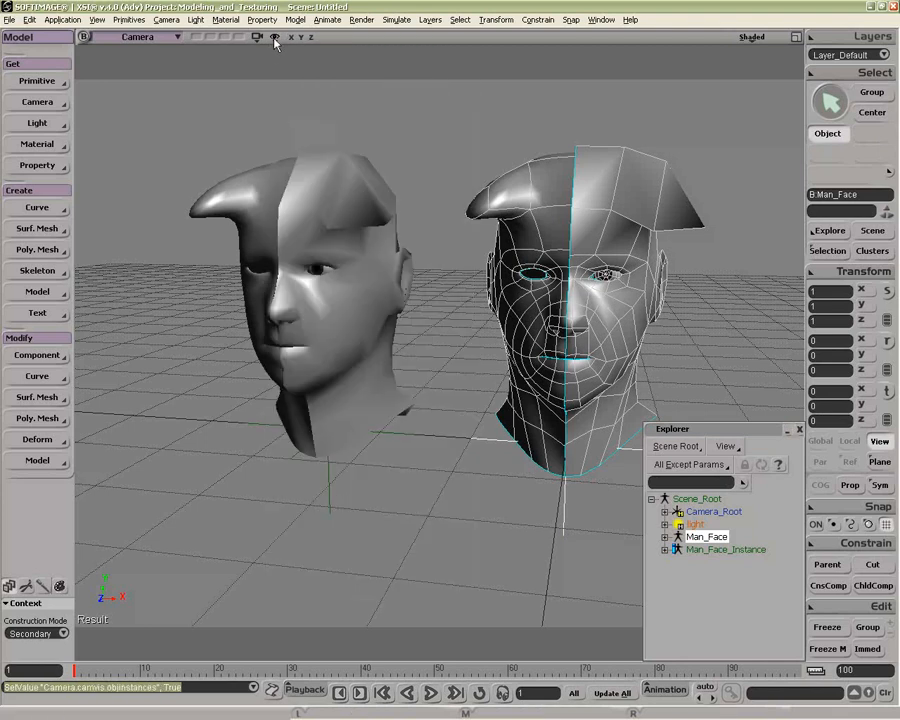
click(275, 38)
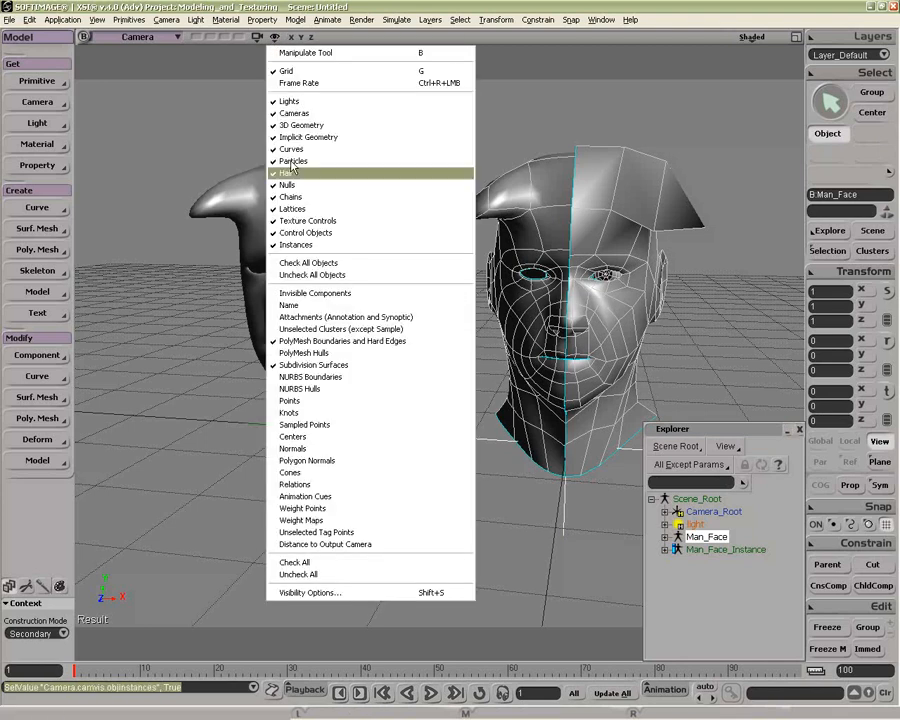
click(298, 246)
click(275, 38)
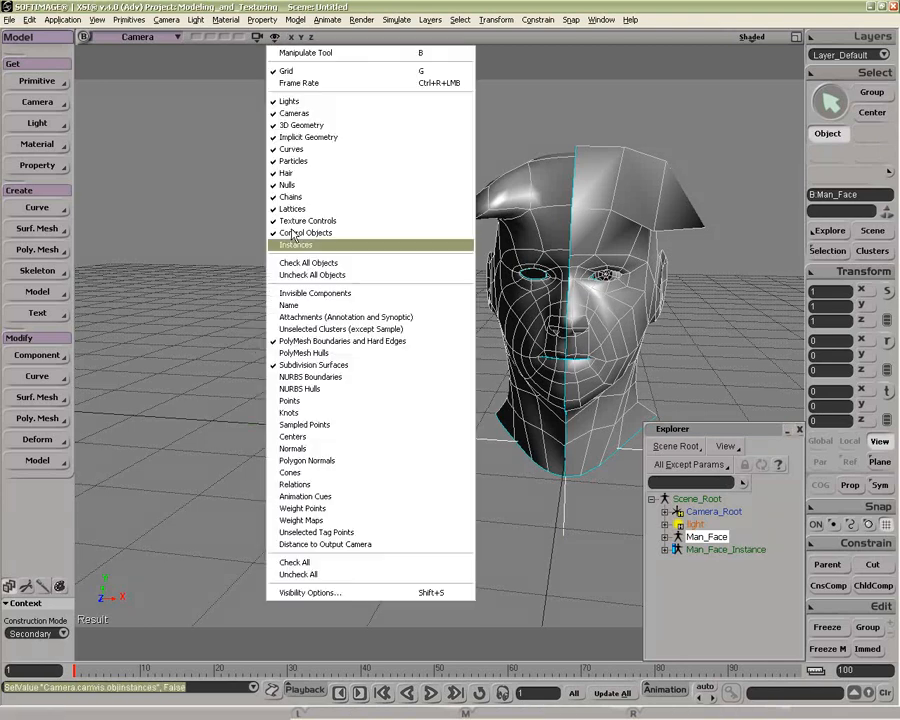
click(298, 247)
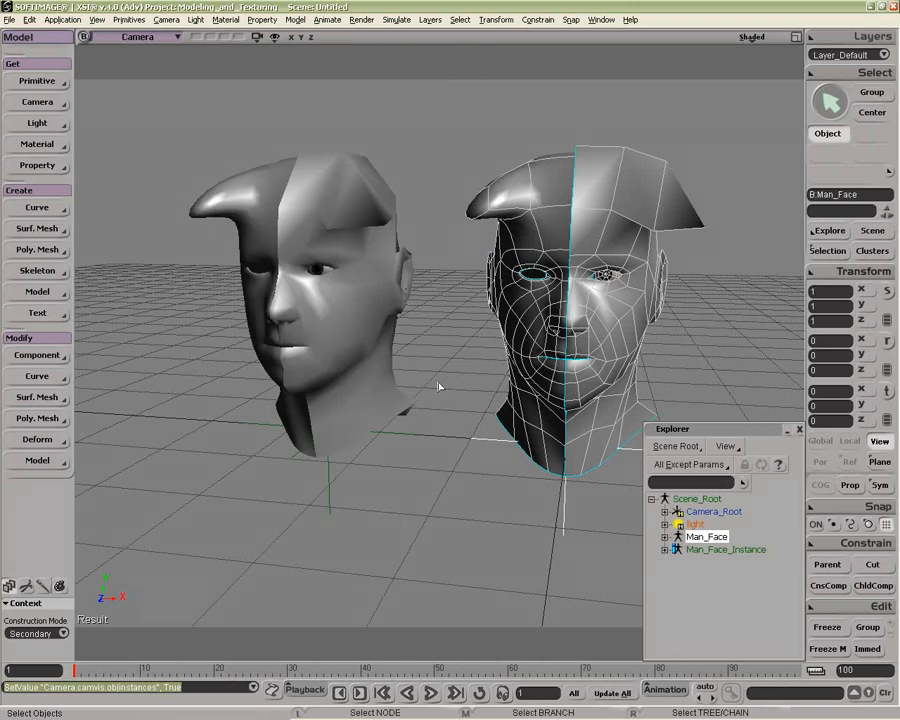
Select the Man_Face_Instance head in the Camera view and inspect its mesh.
key(p)
drag(443, 362, 385, 320)
click(380, 318)
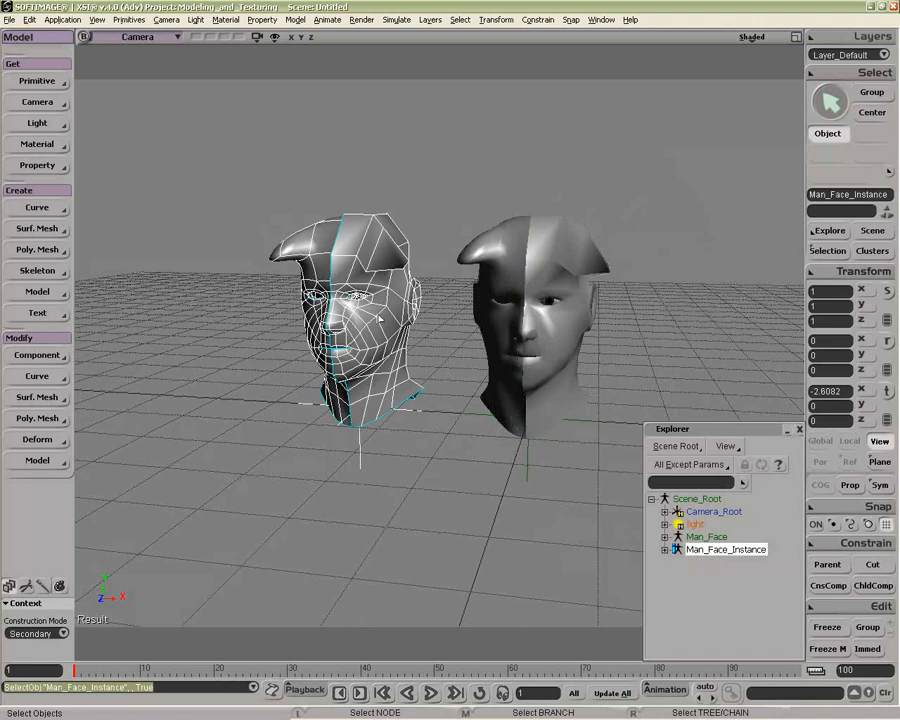
click(394, 303)
click(394, 301)
click(368, 275)
click(353, 269)
click(343, 281)
click(375, 290)
click(371, 303)
key(space)
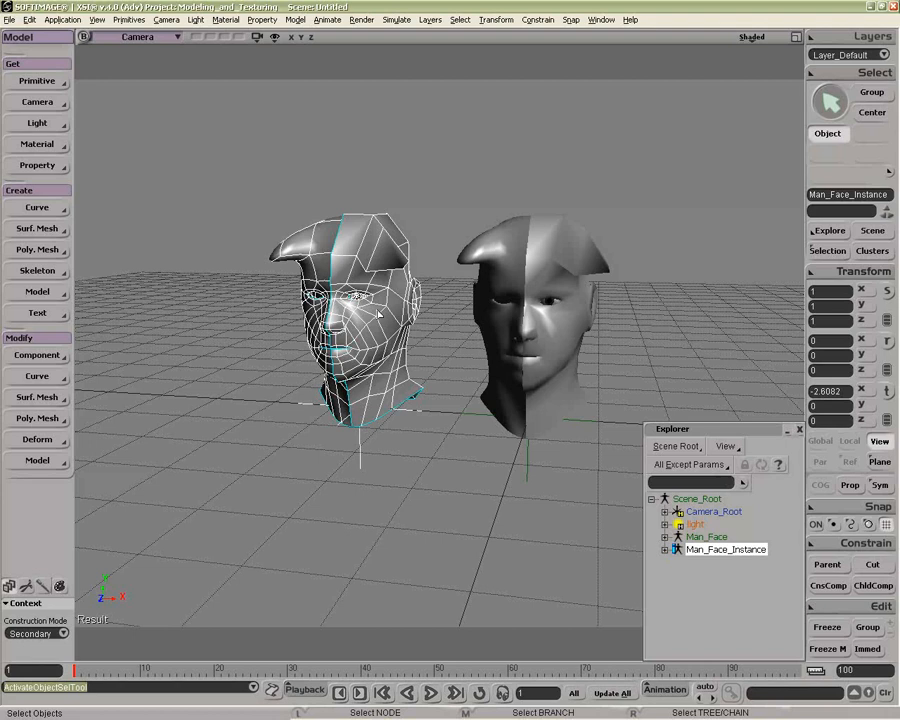
Set Man_Face_Instance's local X position to -2.836 in its Local Transform properties.
click(664, 549)
click(678, 574)
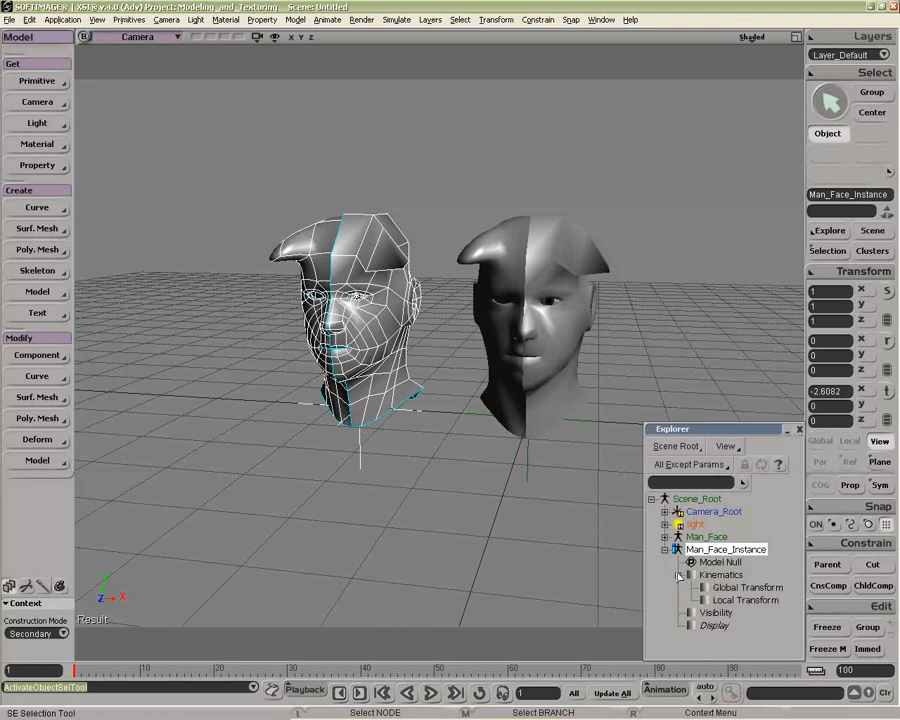
click(699, 598)
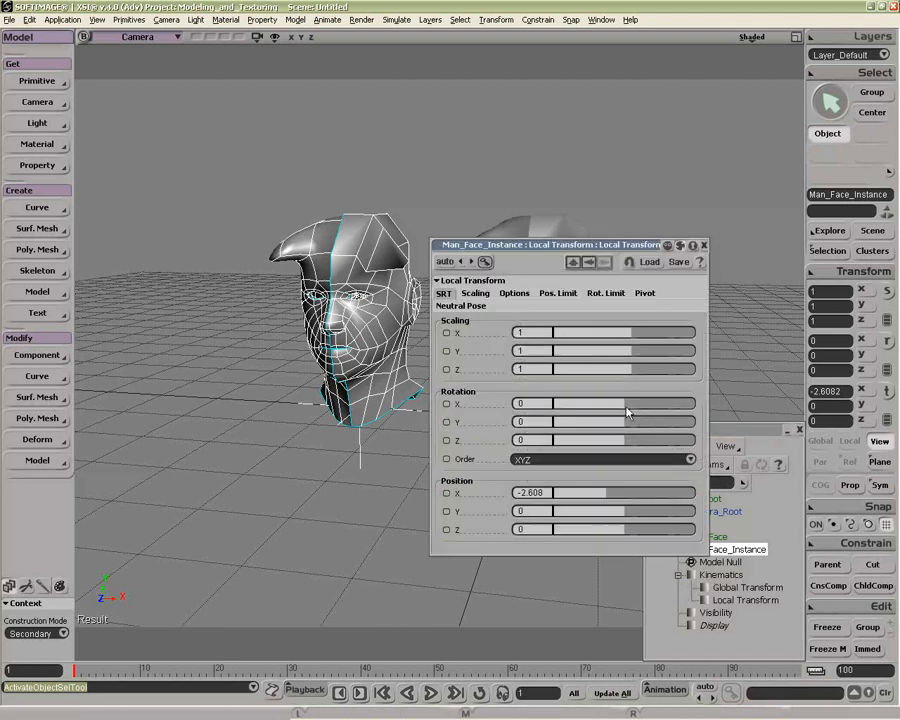
mouse_move(613, 490)
mouse_down()
mouse_move(558, 490)
mouse_move(604, 490)
mouse_up()
click(704, 244)
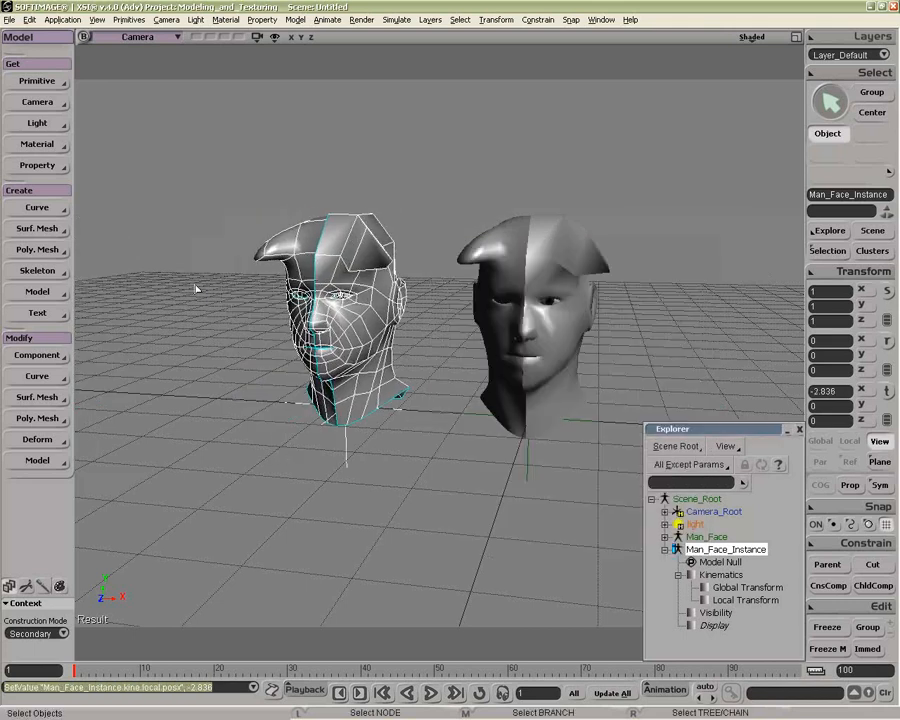
Create a polygon mesh grid as a floor with U length about 33.6 and V length about 38.6.
click(37, 81)
mouse_move(108, 112)
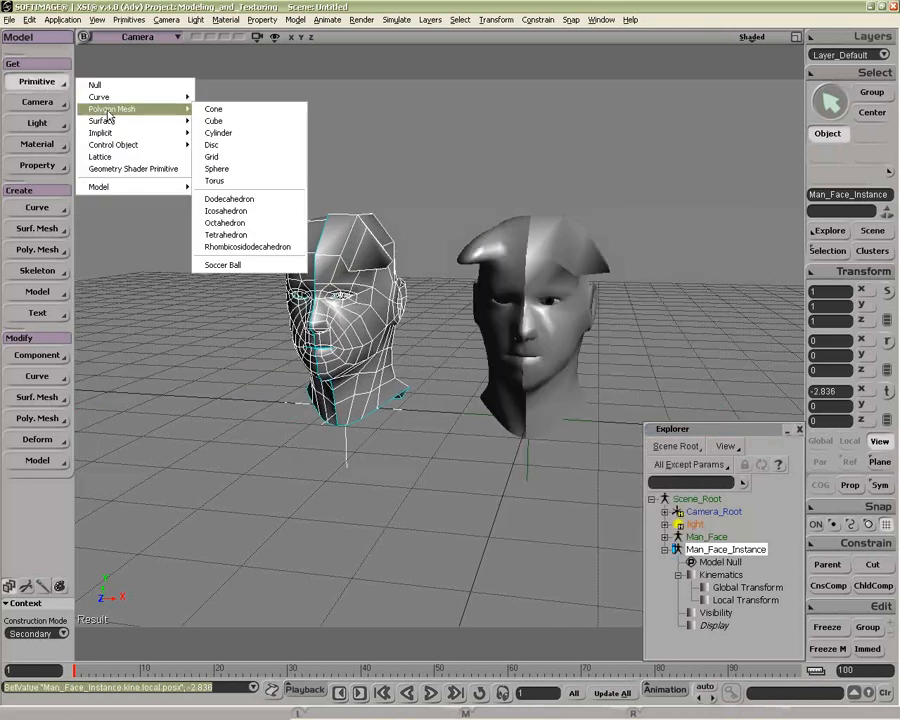
click(211, 157)
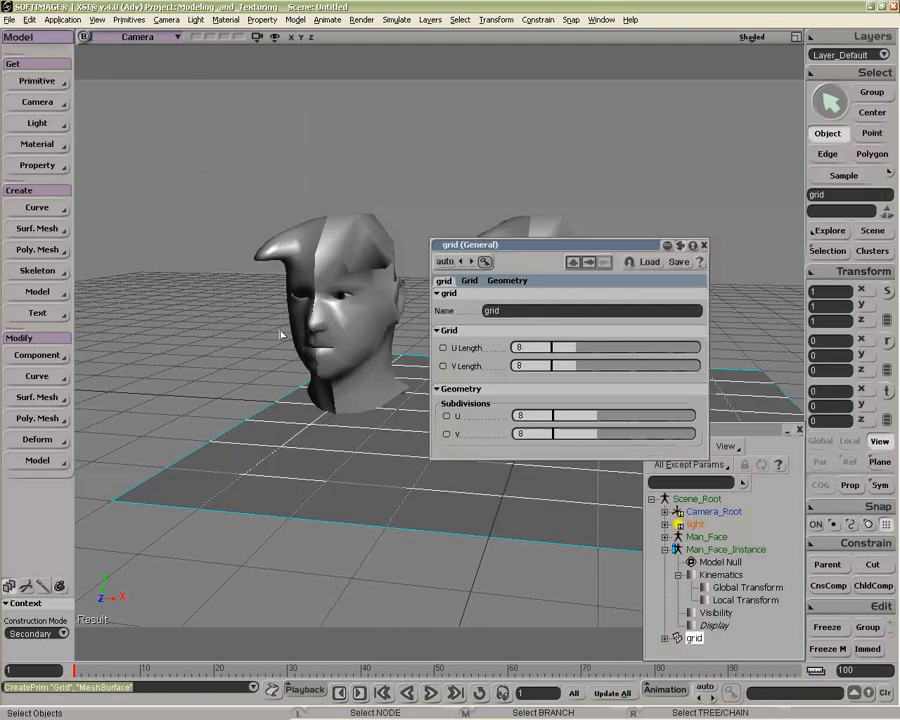
key(z)
drag(308, 445, 291, 444)
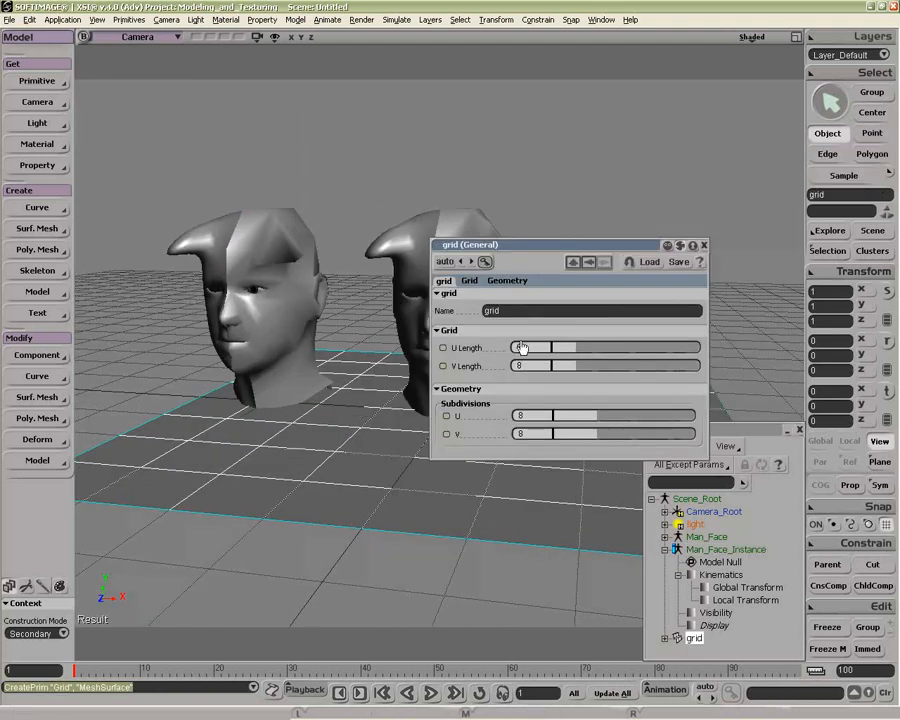
click(704, 246)
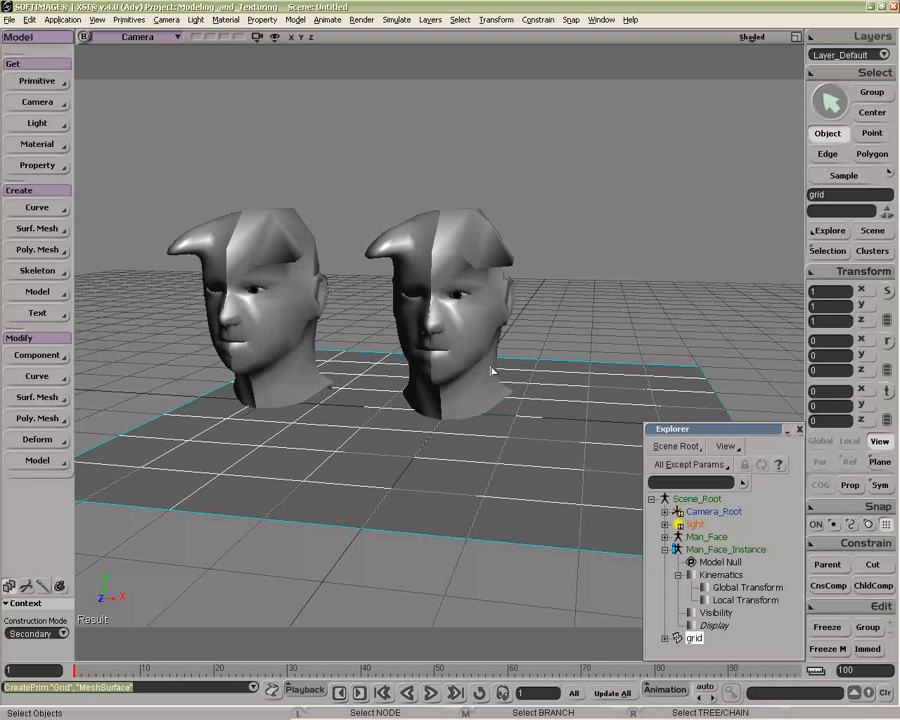
key(Return)
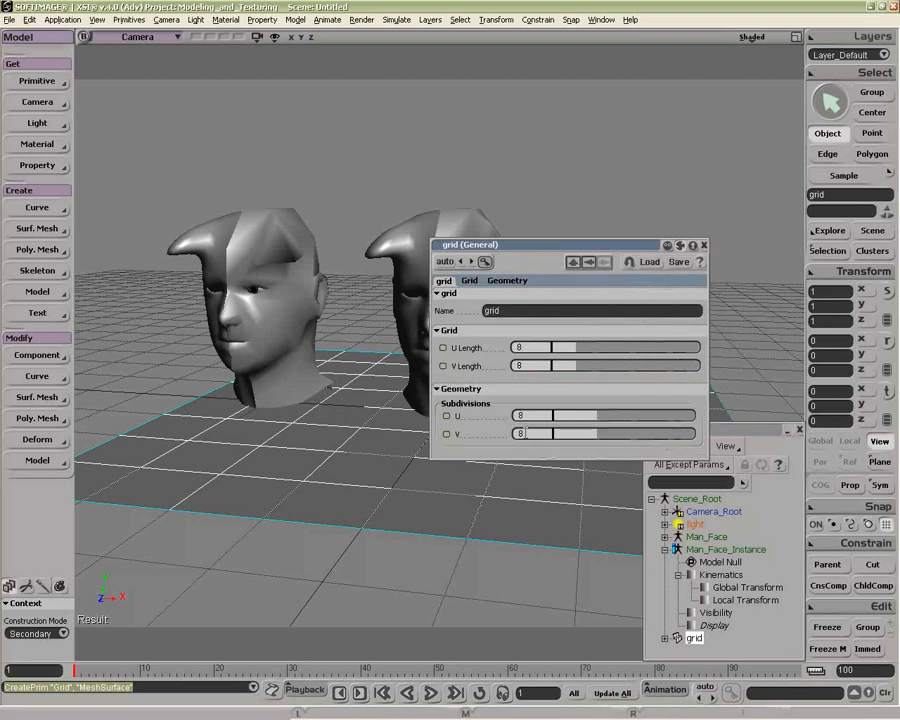
drag(579, 352, 670, 366)
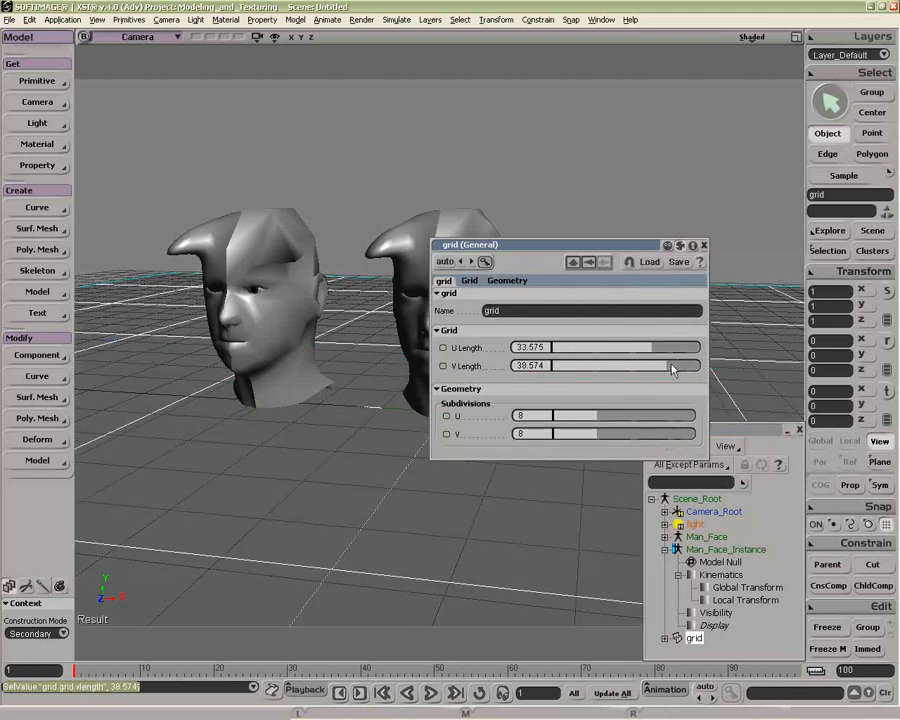
click(705, 245)
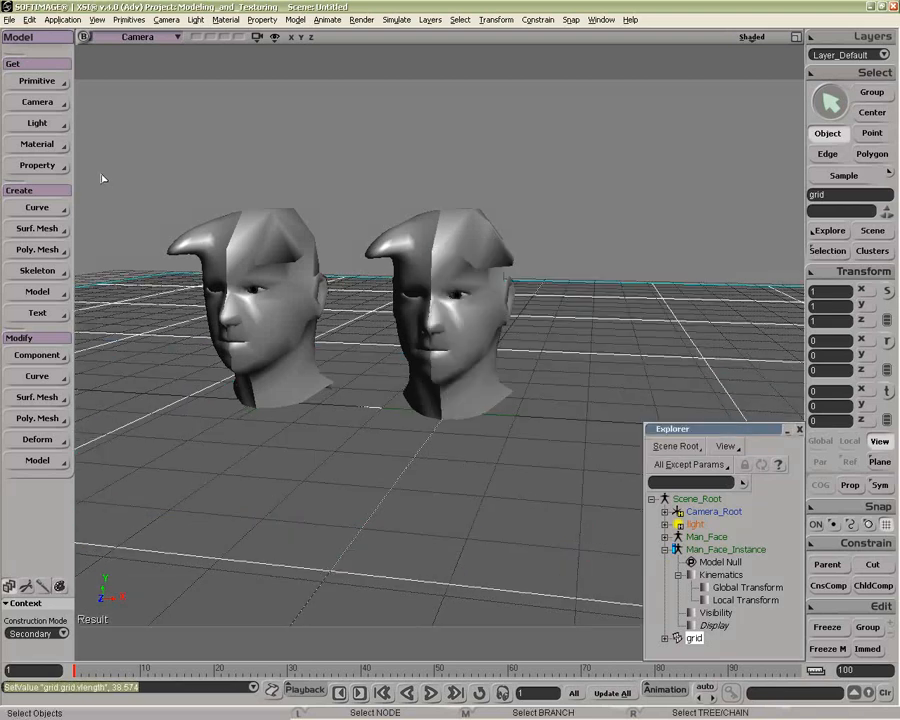
Delete the default light and add a spot light with shadows enabled.
click(694, 524)
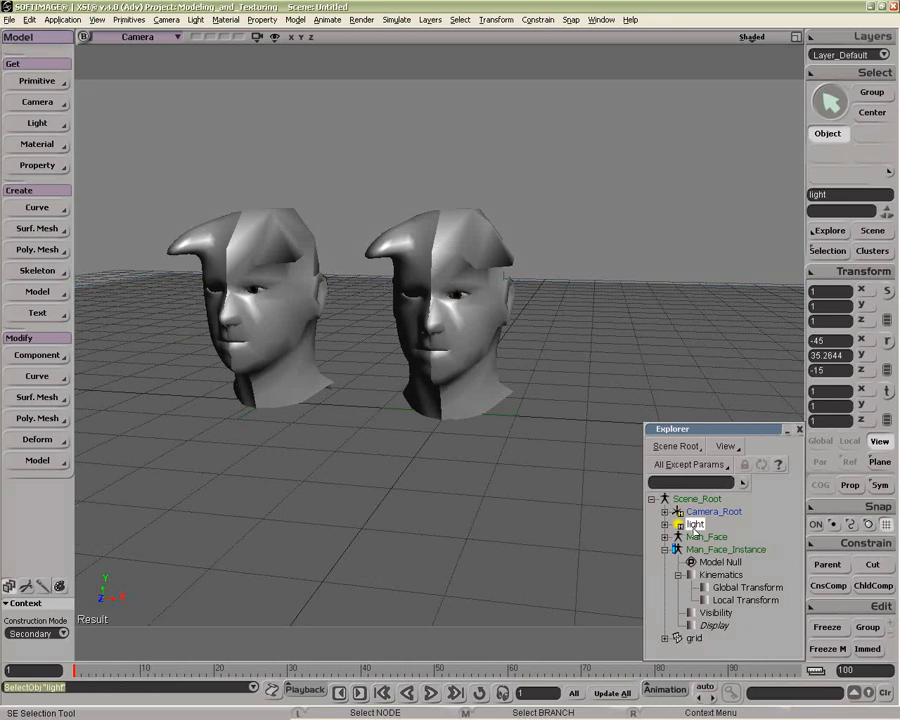
key(Delete)
click(35, 123)
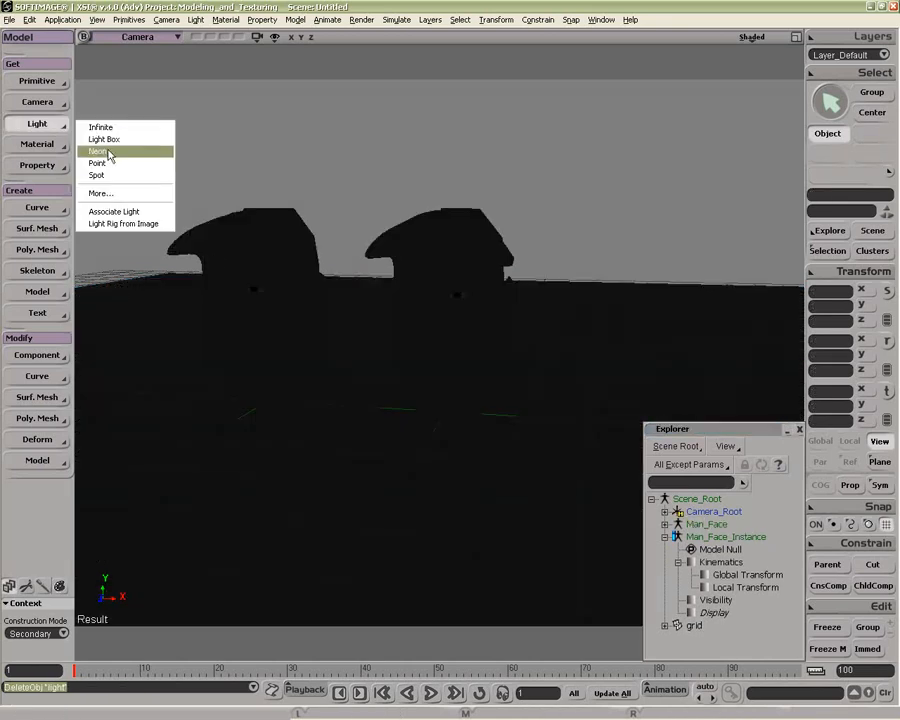
click(109, 180)
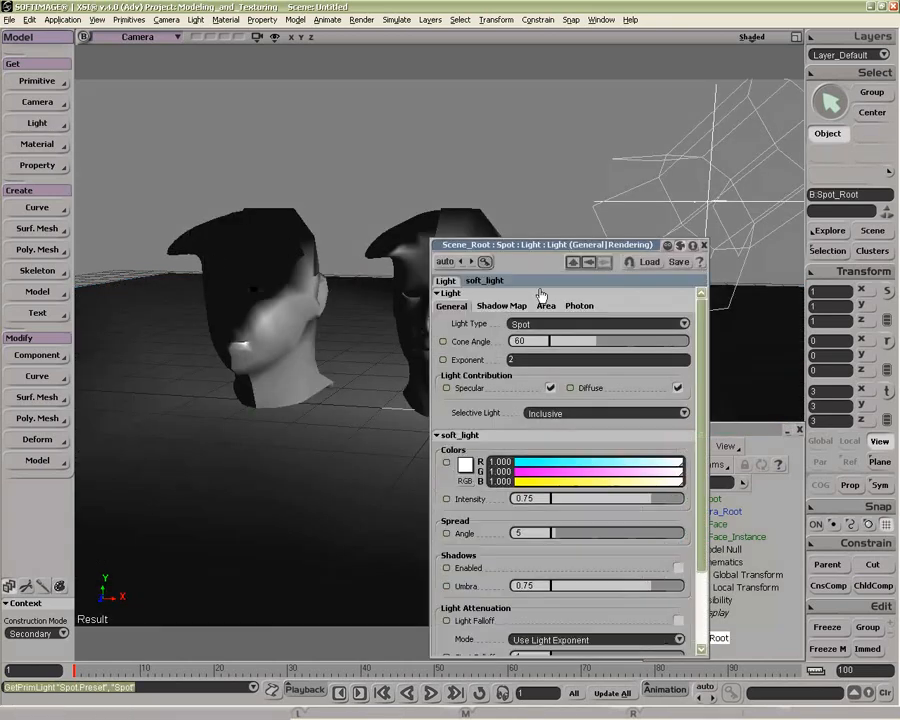
click(679, 567)
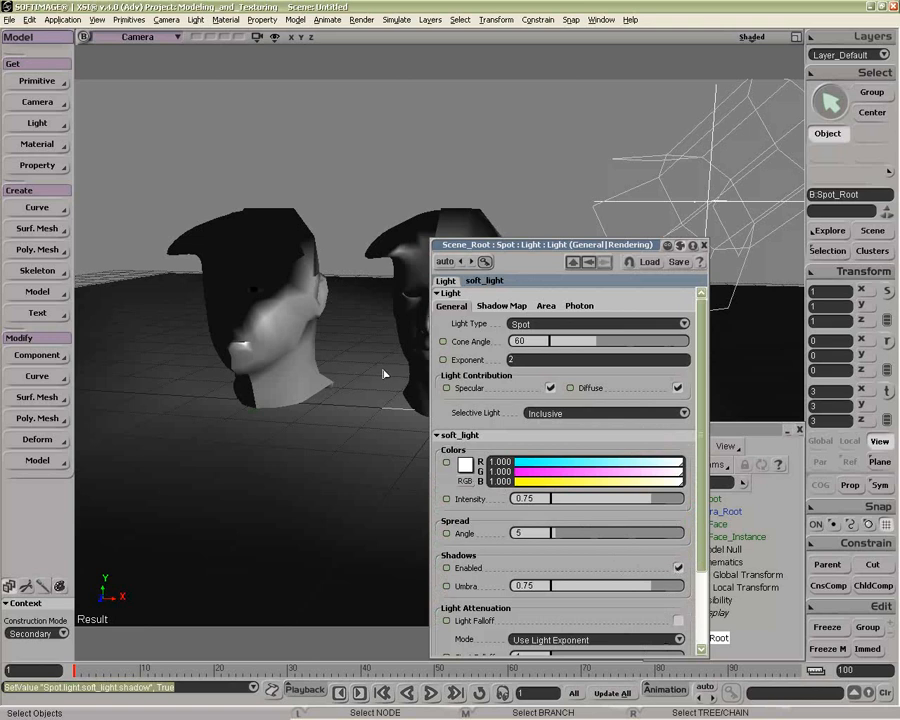
click(704, 246)
Render a region around both heads to check the lighting and shadows, and hide the region.
key(q)
drag(177, 161, 556, 492)
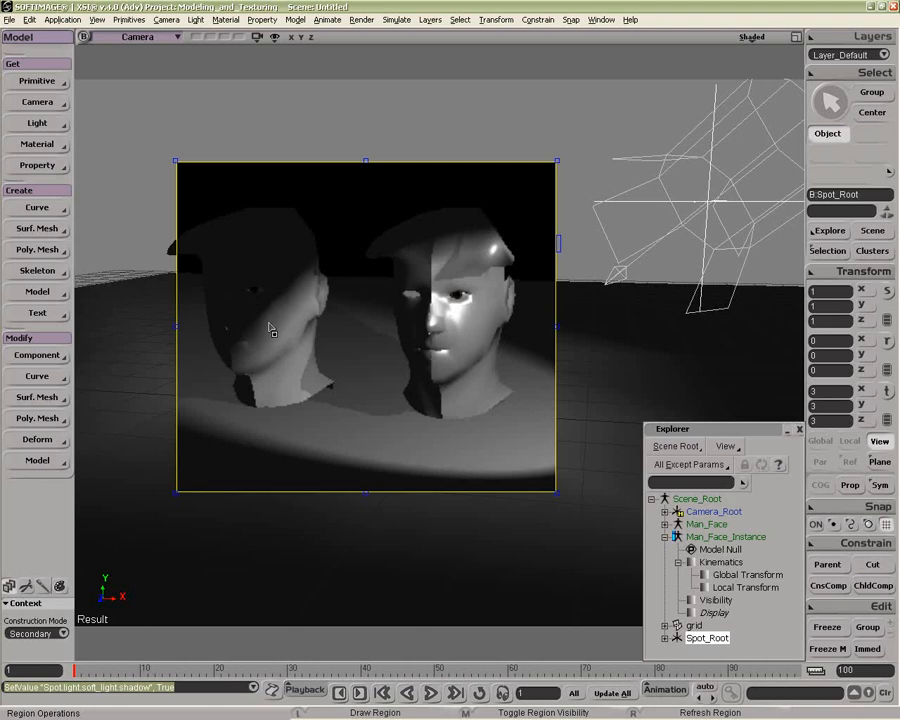
middle_click(122, 172)
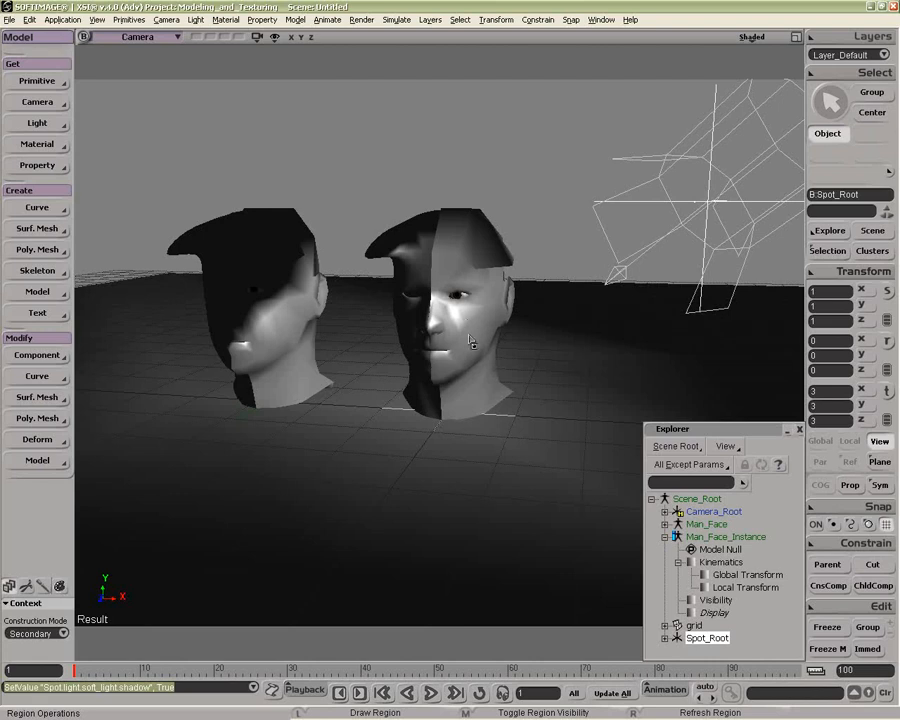
Instantiate the whole Man_Face model five times with no transform offset, and undo the instantiation.
click(664, 537)
middle_click(706, 524)
right_click(609, 374)
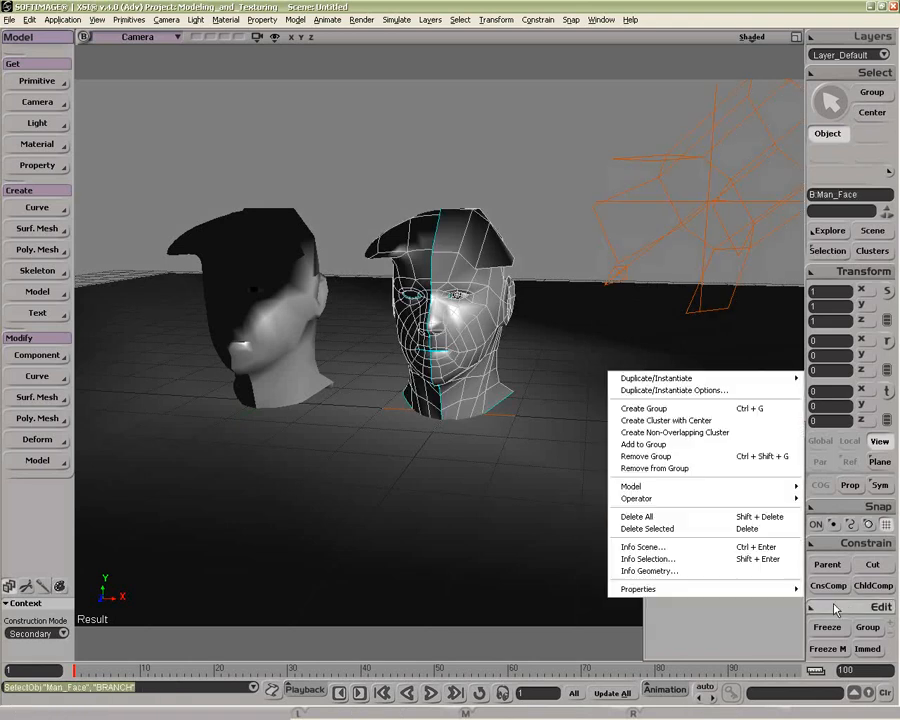
mouse_move(695, 380)
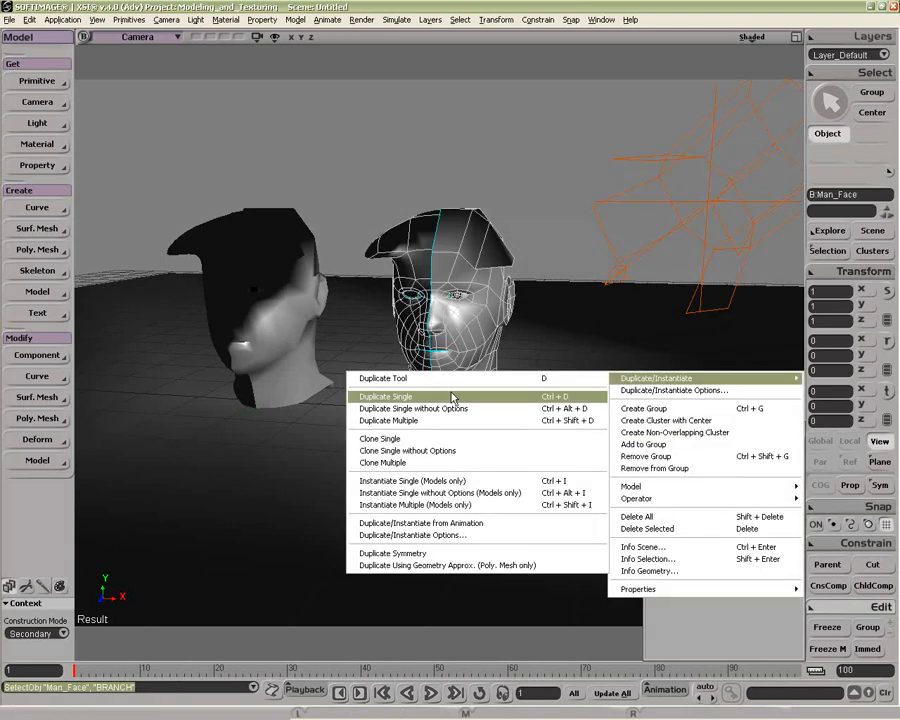
click(436, 505)
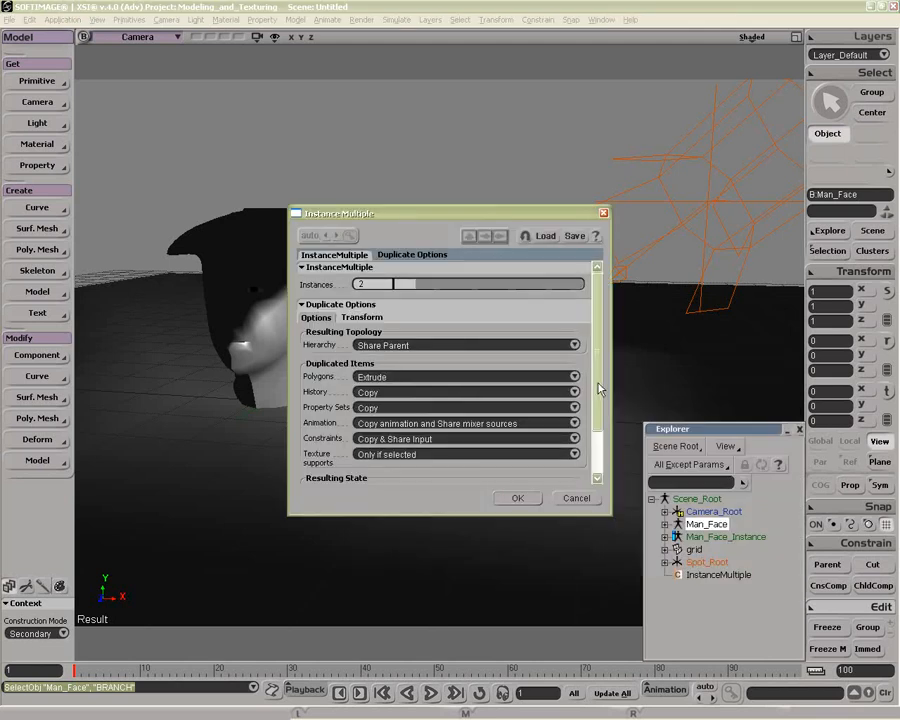
click(598, 453)
drag(598, 449, 588, 350)
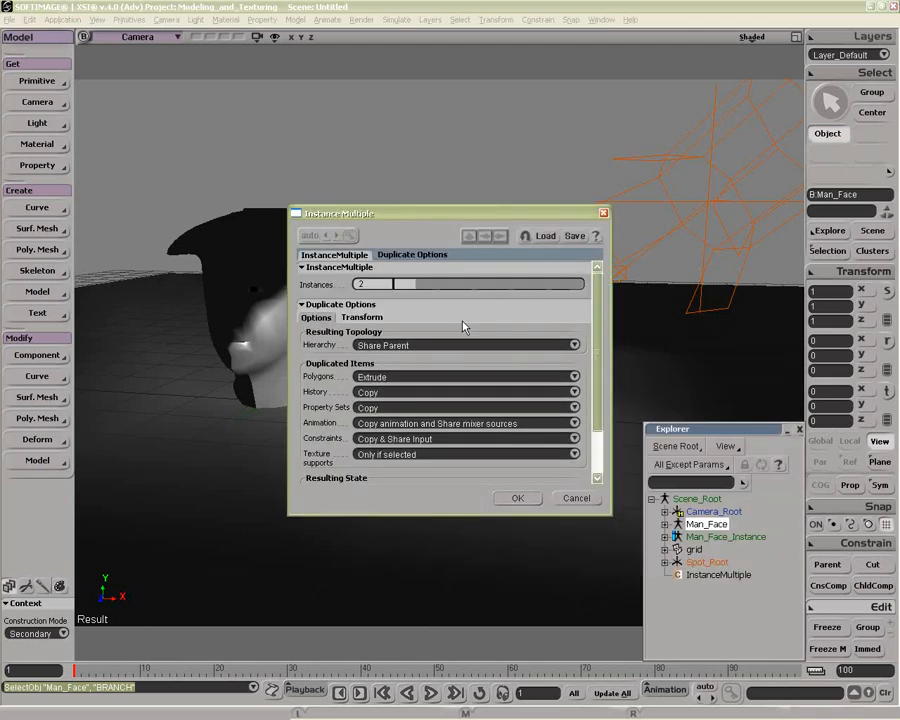
click(364, 317)
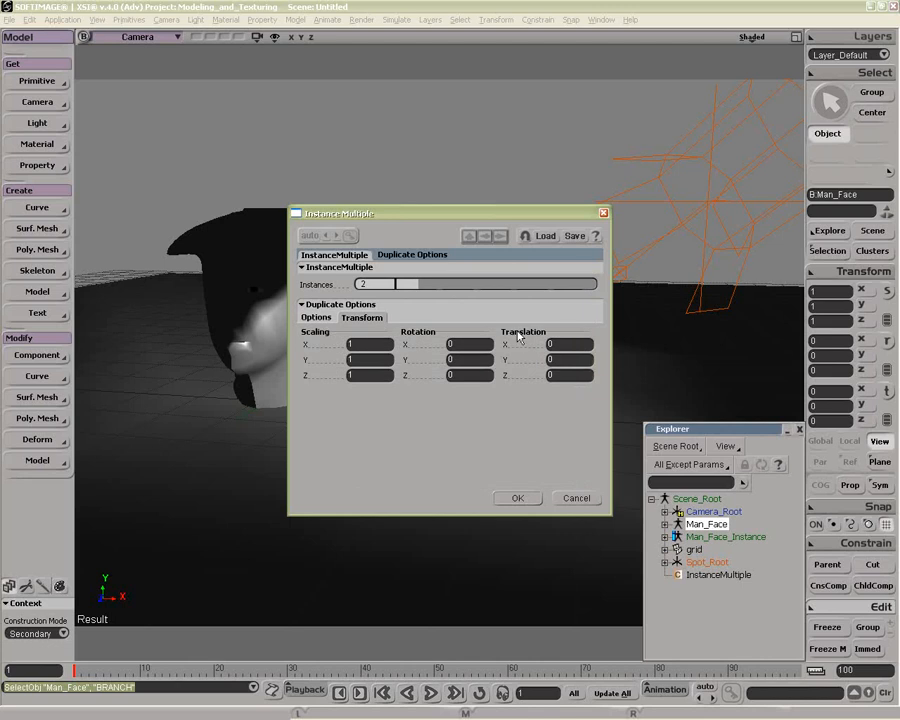
drag(456, 214, 258, 156)
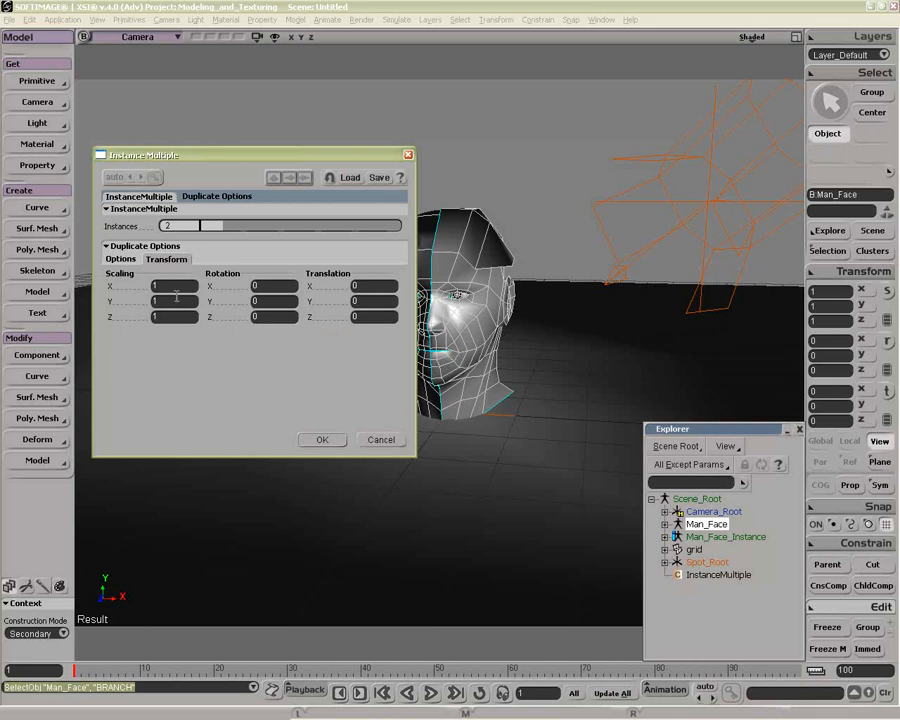
click(186, 225)
key(Return)
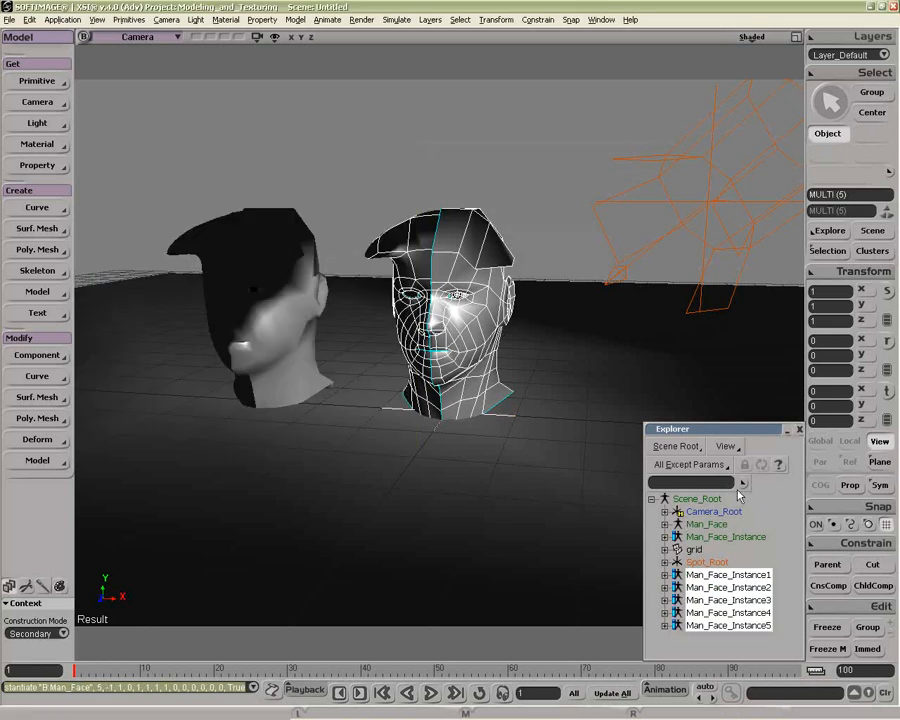
key(ctrl+z)
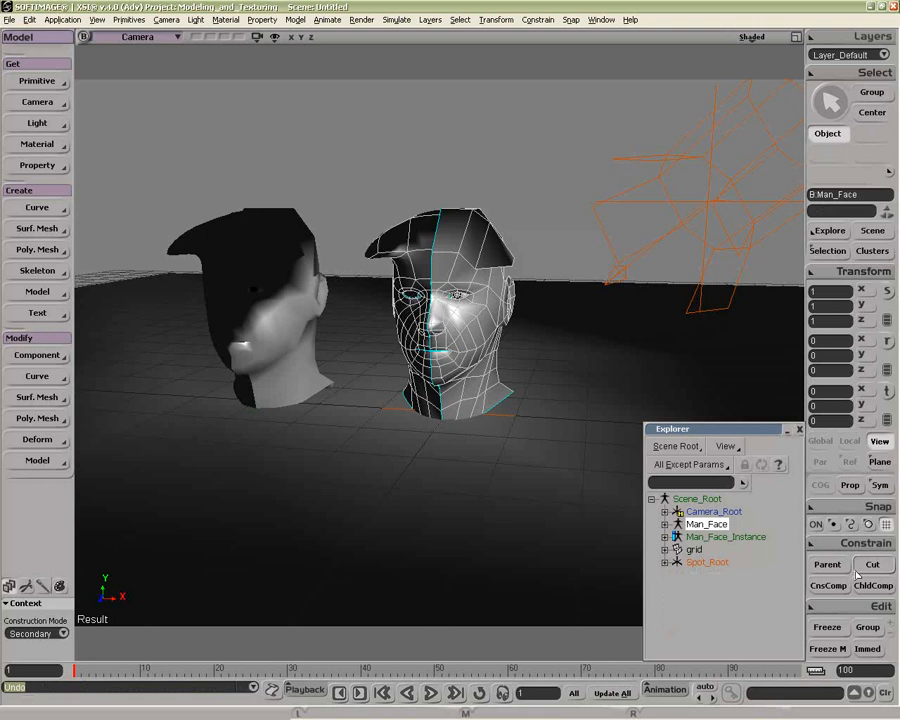
Create five instances of the Man_Face model with an X translation of 3 and a Y scaling of about 0.19.
middle_click(877, 604)
drag(391, 284, 365, 284)
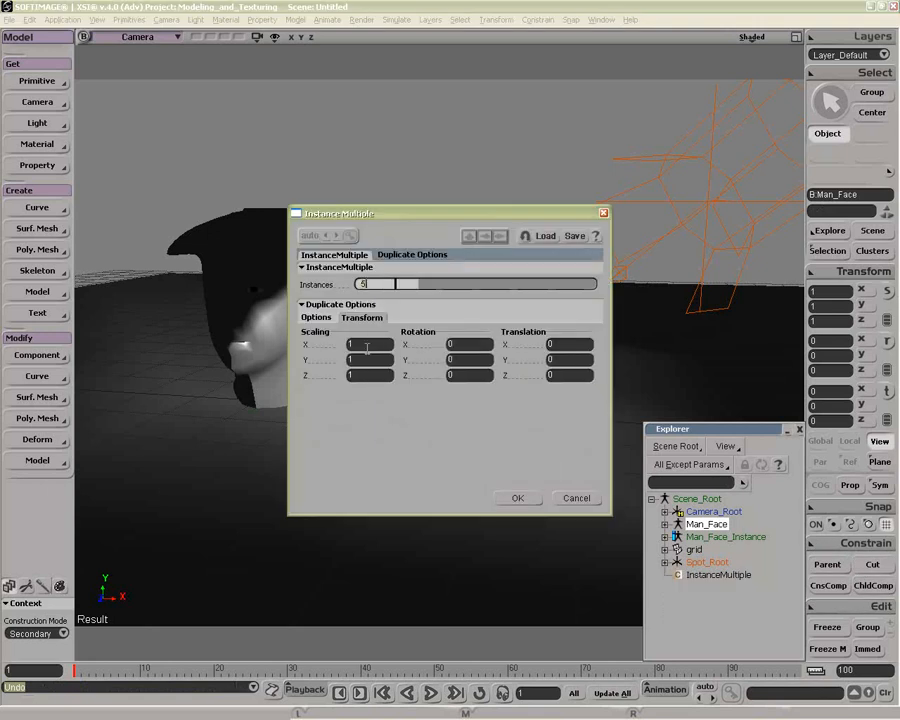
text(5)
click(563, 345)
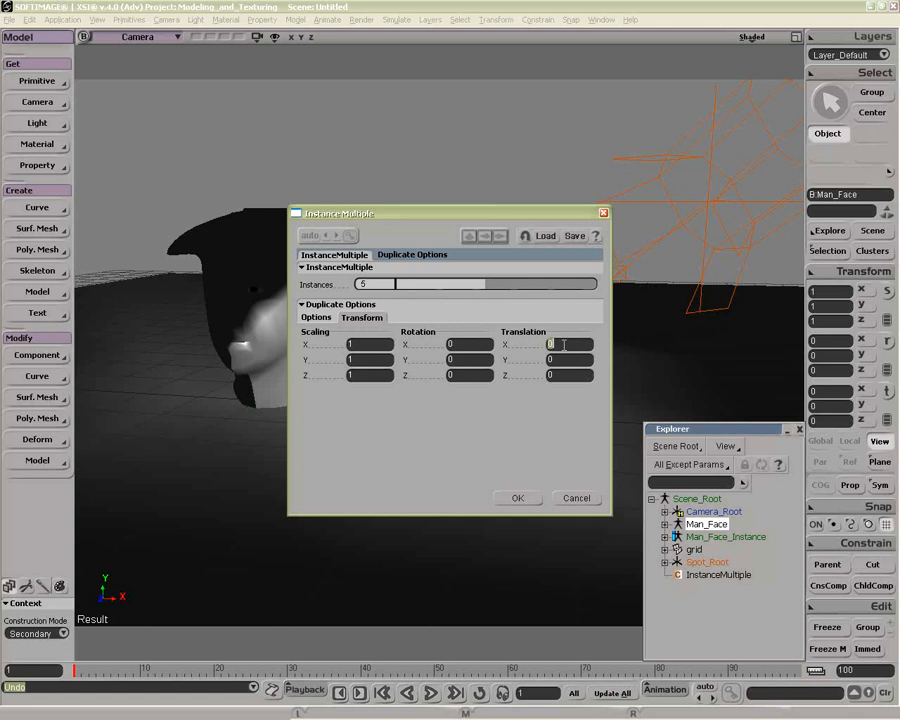
text(3)
click(365, 346)
click(365, 358)
text(0.95)
click(518, 498)
Move the spot light past the far end of the row of heads, to about X 14.87, Y 3.43, Z -3.94.
key(a)
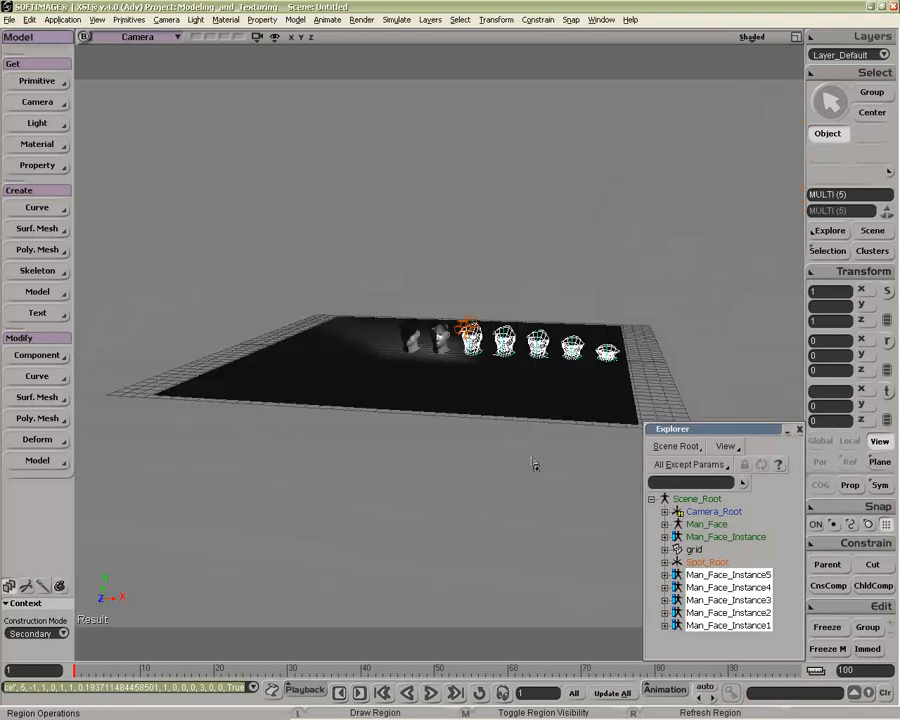
key(p)
drag(574, 374, 473, 405)
key(z)
key(q)
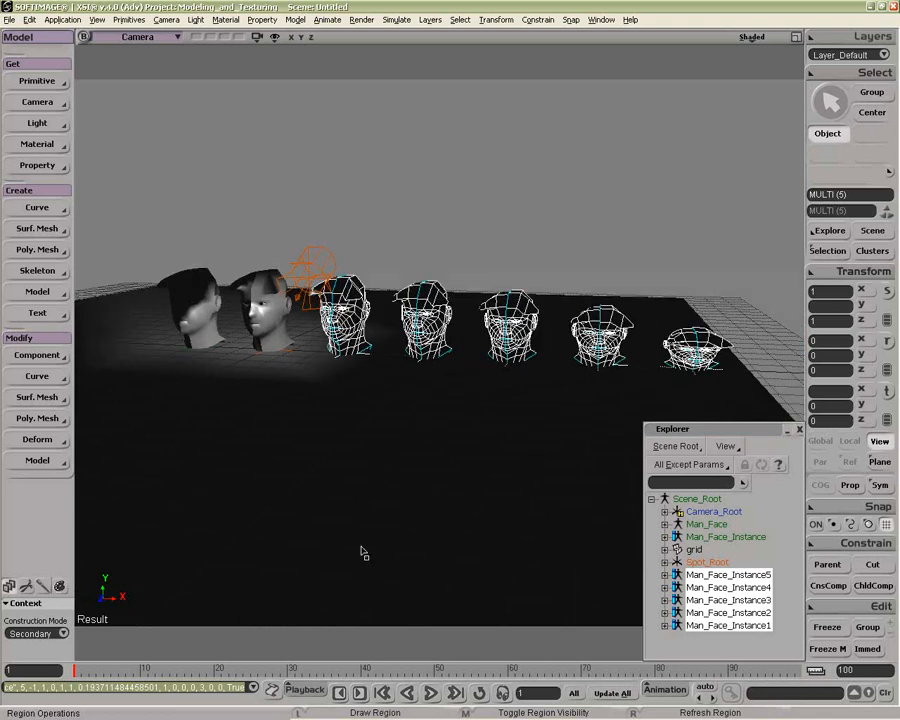
key(space)
click(270, 315)
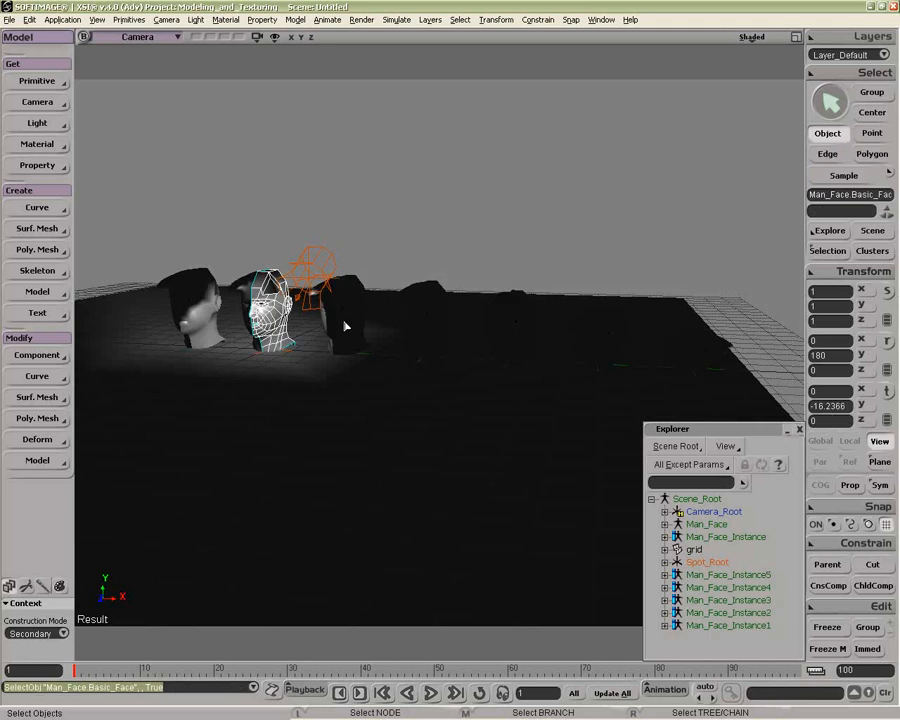
click(322, 270)
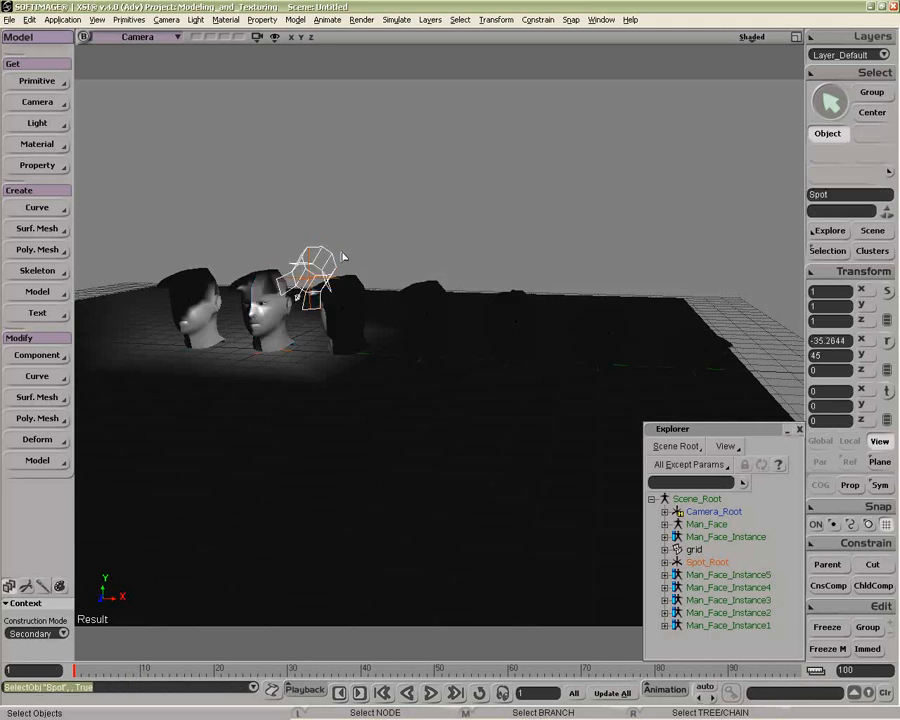
key(v)
drag(318, 262, 811, 168)
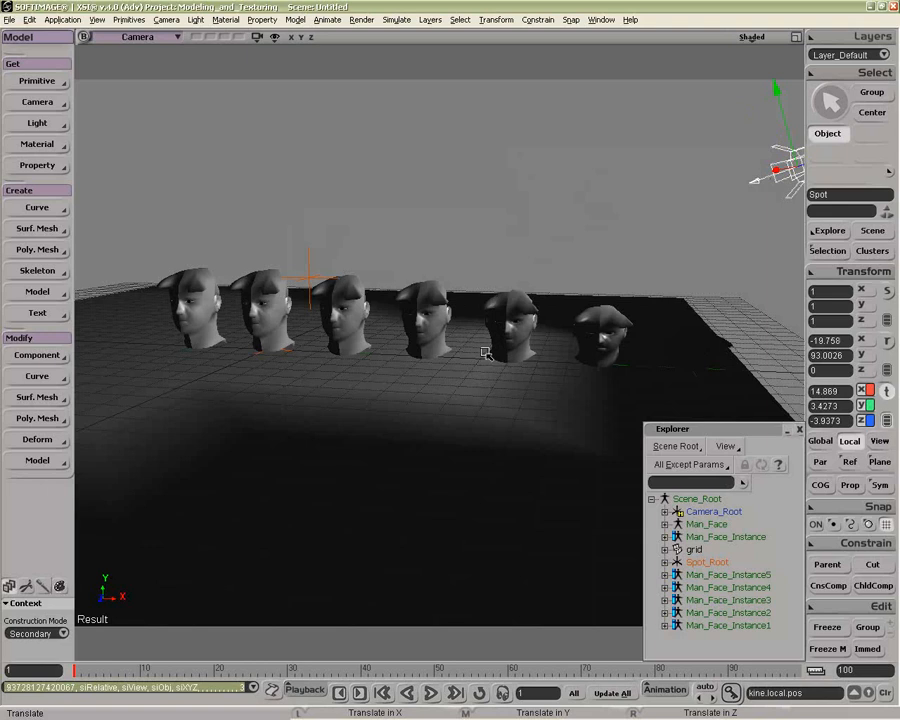